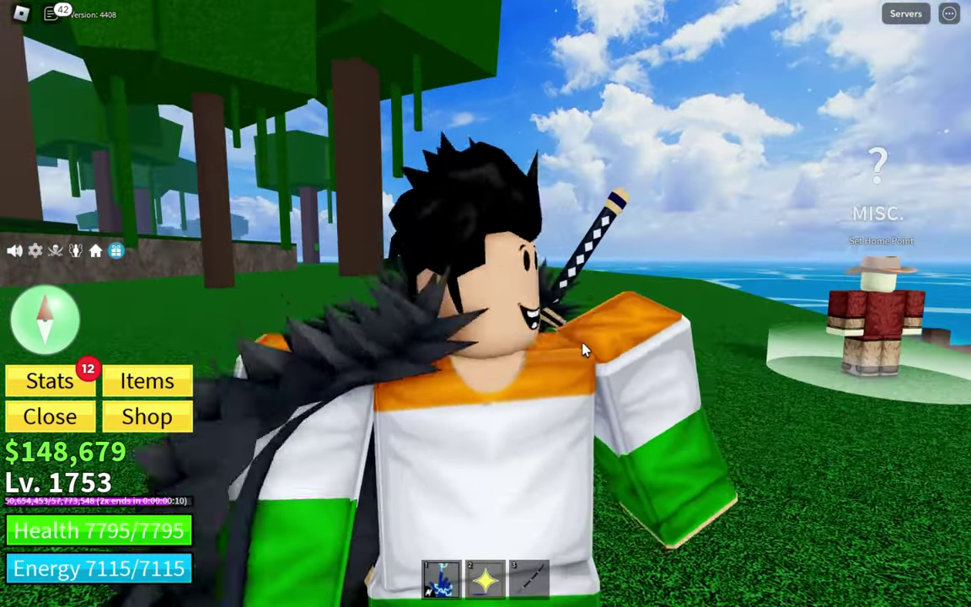
Open the form for creating a crew.
key("w")
key("s")
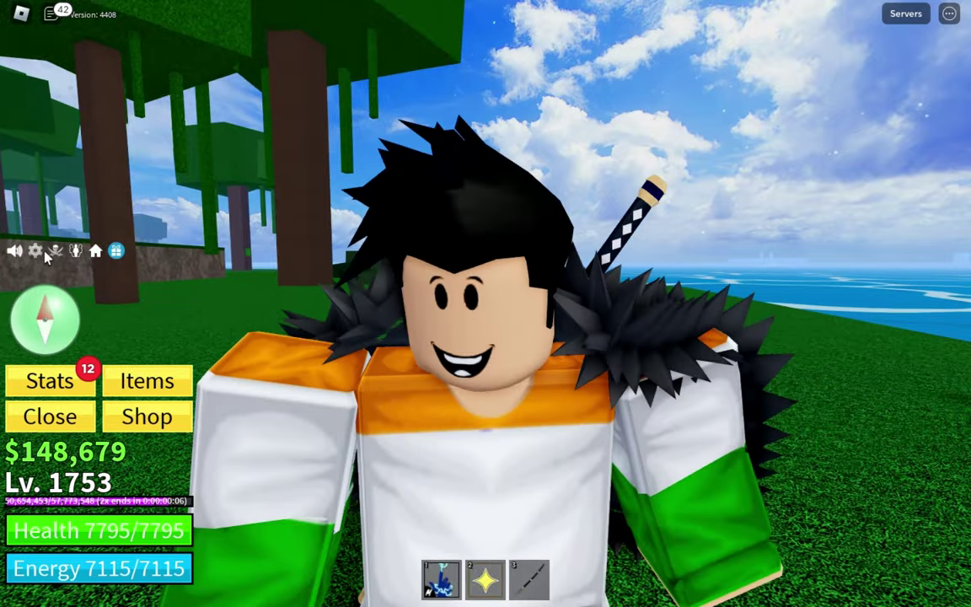
left_click(54, 250)
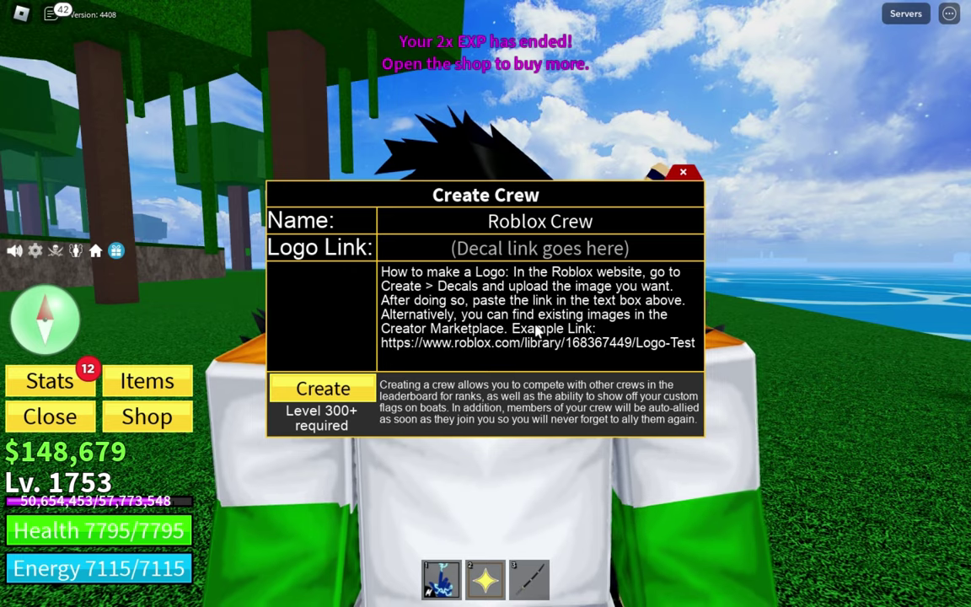
Switch to the Roblox website in Chrome and open the Development Items among the Creator Hub creations.
key("alt+Tab")
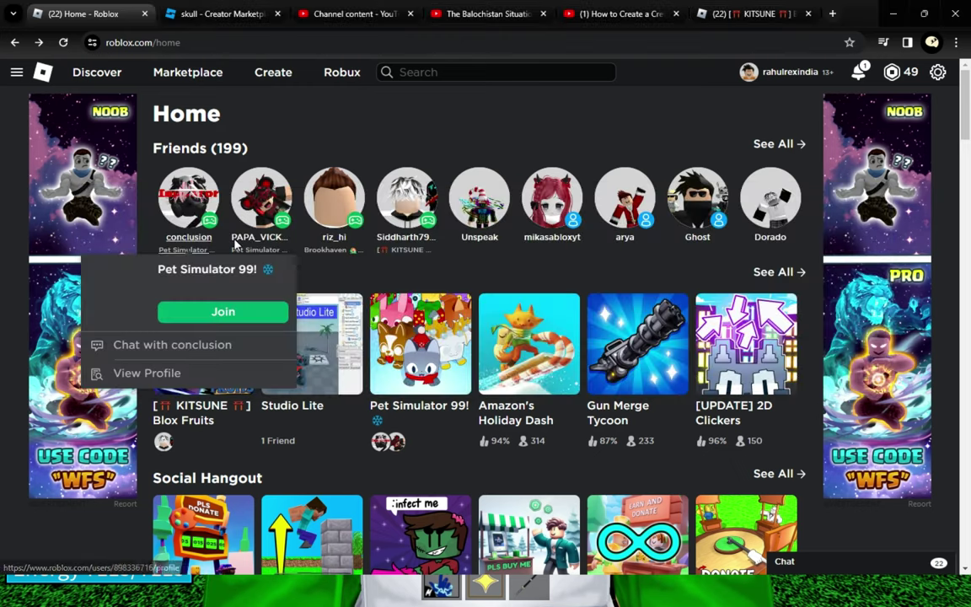
mouse_move(296, 159)
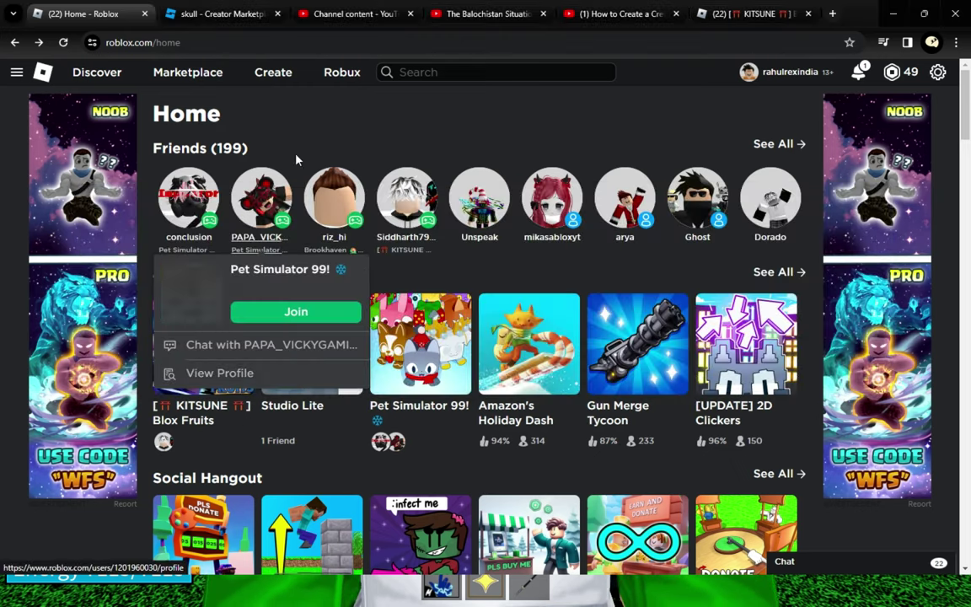
left_click(281, 77)
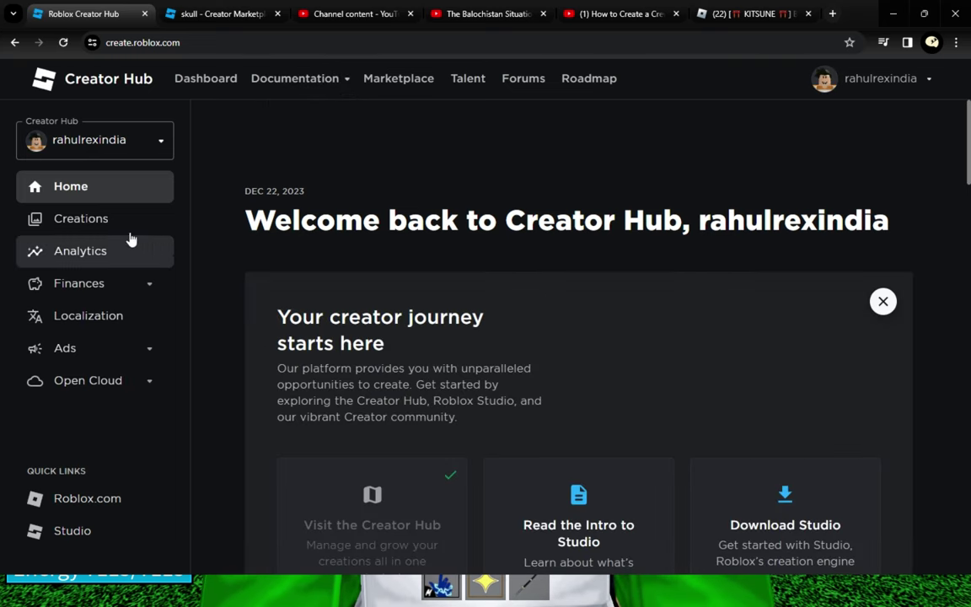
left_click(59, 221)
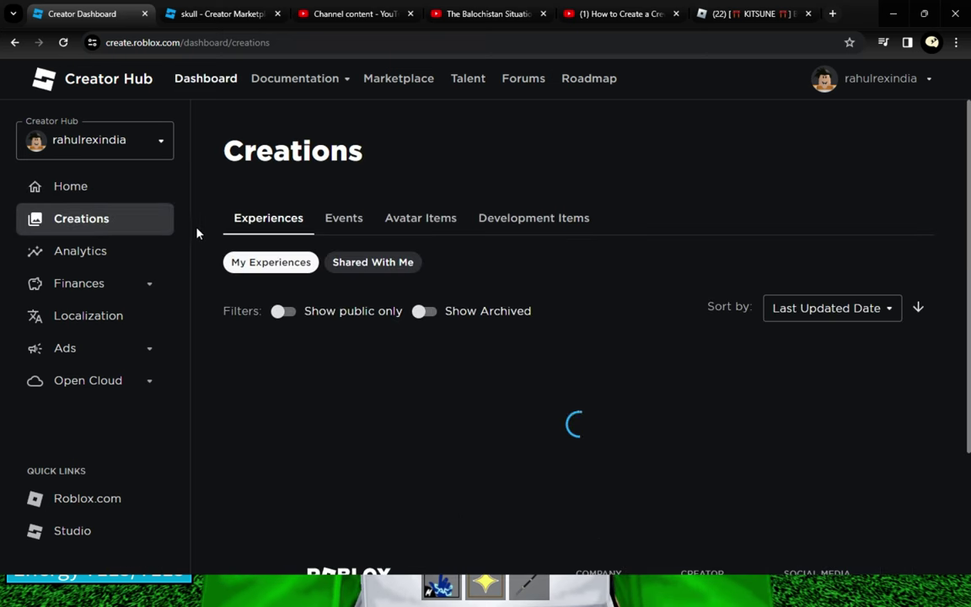
left_click(537, 224)
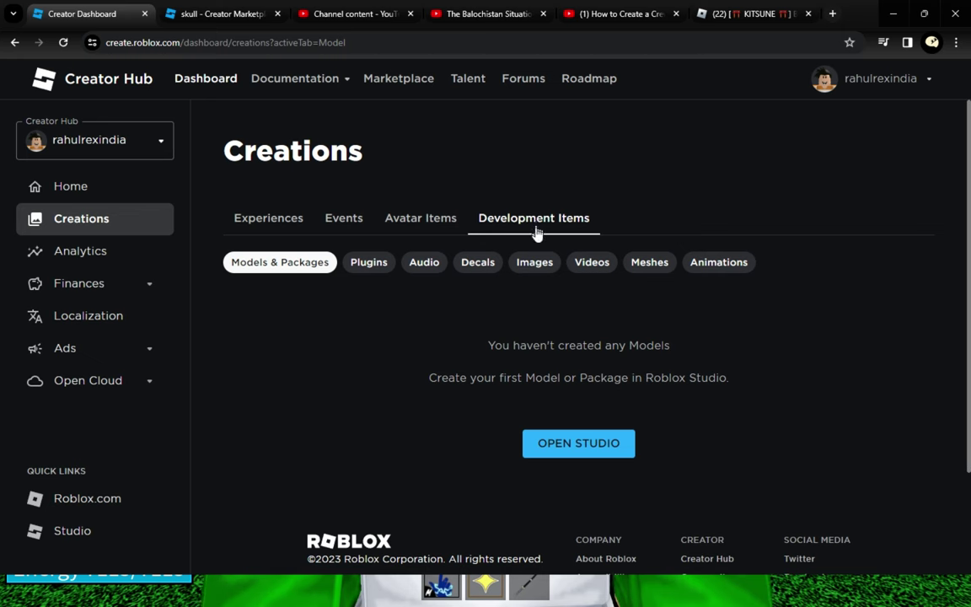
Look through the existing images among the development items.
left_click(535, 265)
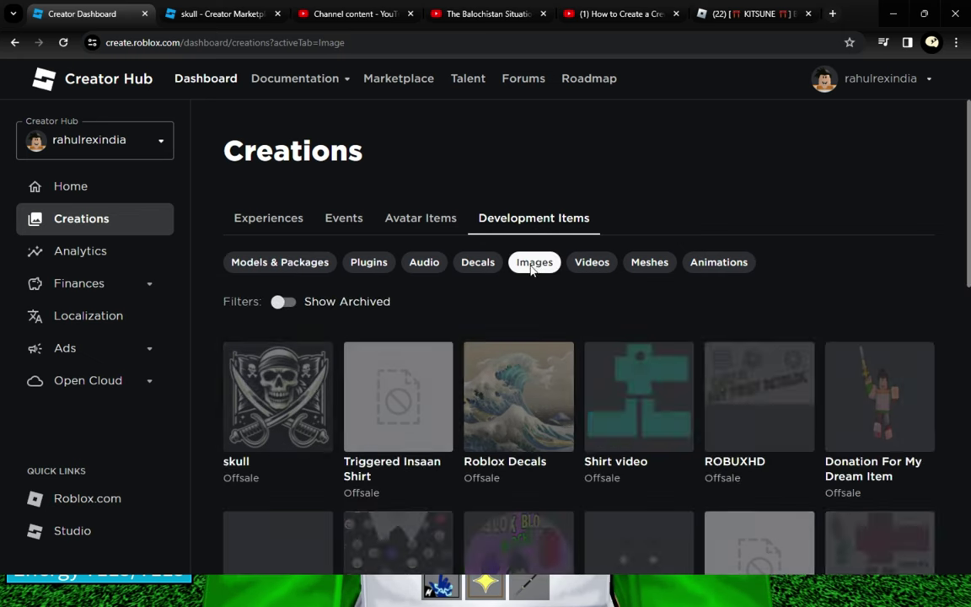
scroll(698, 439, "down", 2)
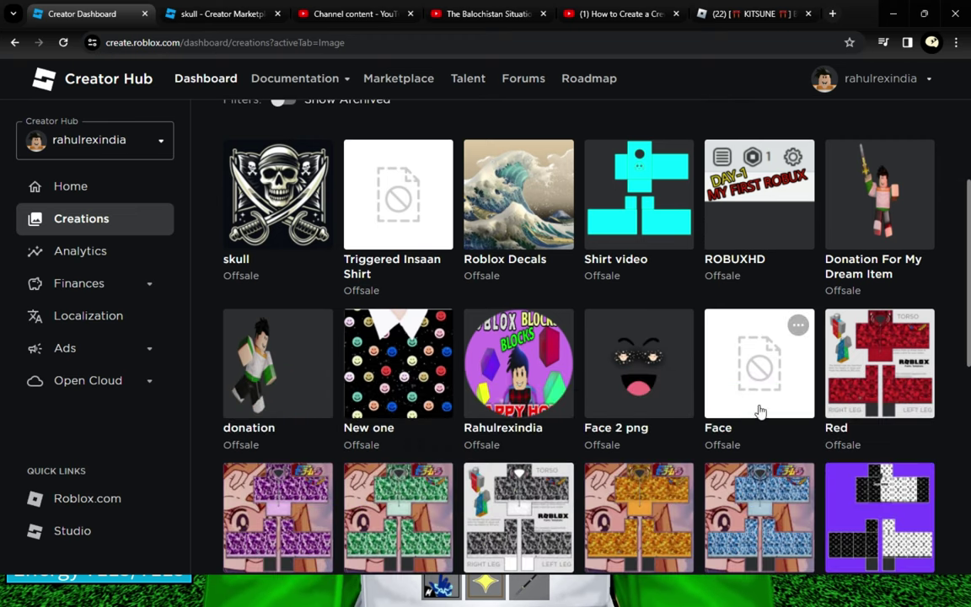
scroll(544, 375, "up", 2)
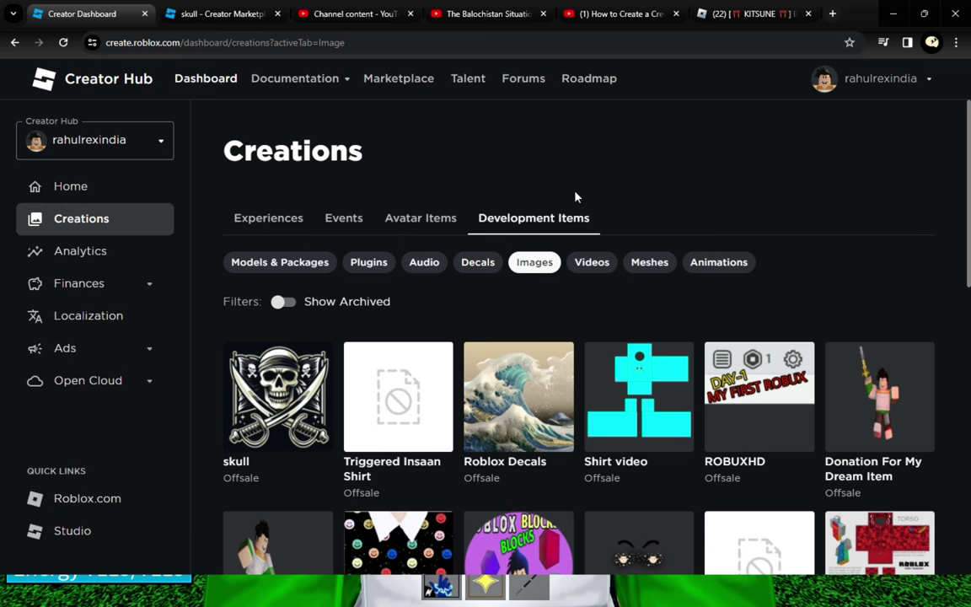
left_click(476, 267)
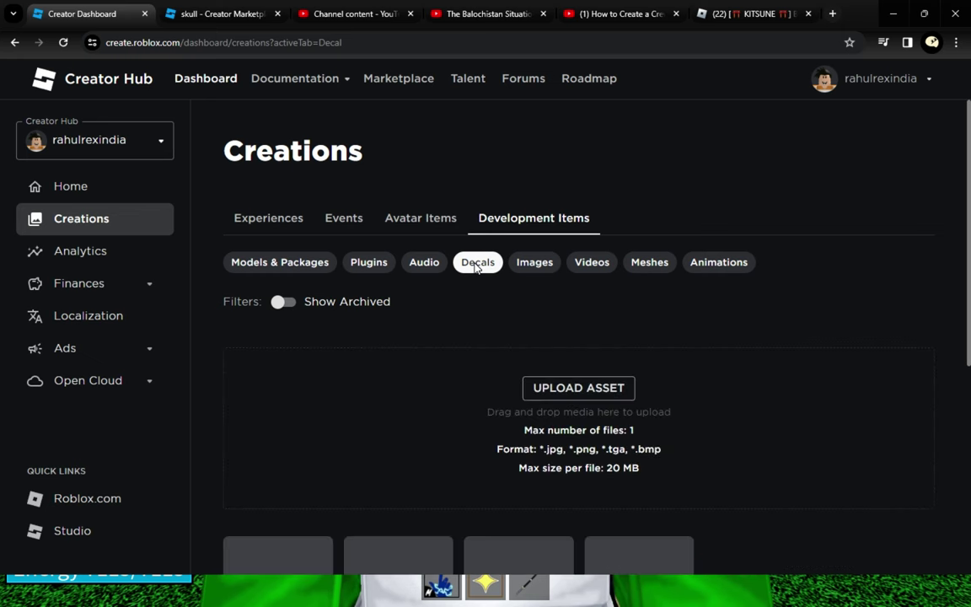
scroll(474, 376, "down", 1)
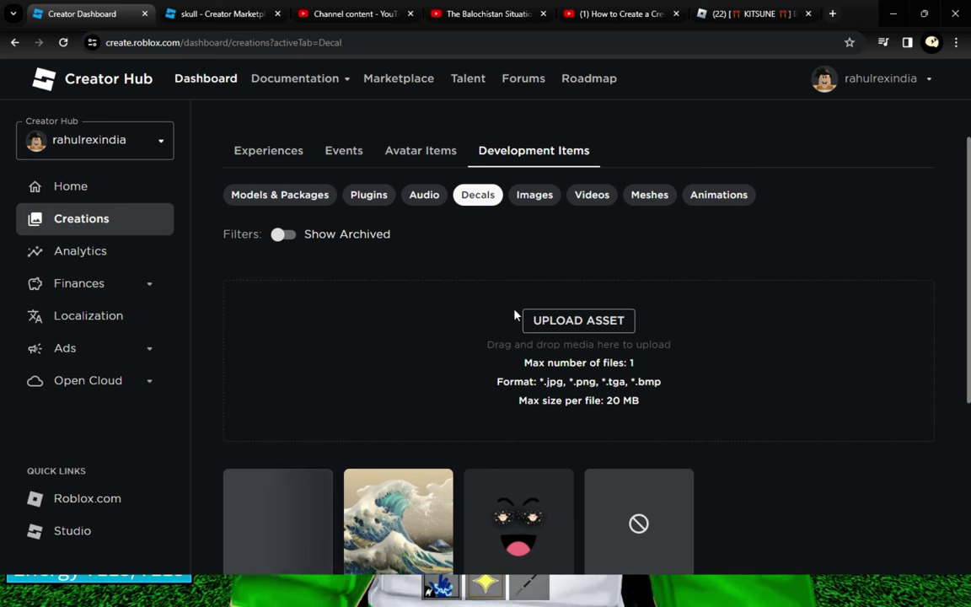
left_click(575, 321)
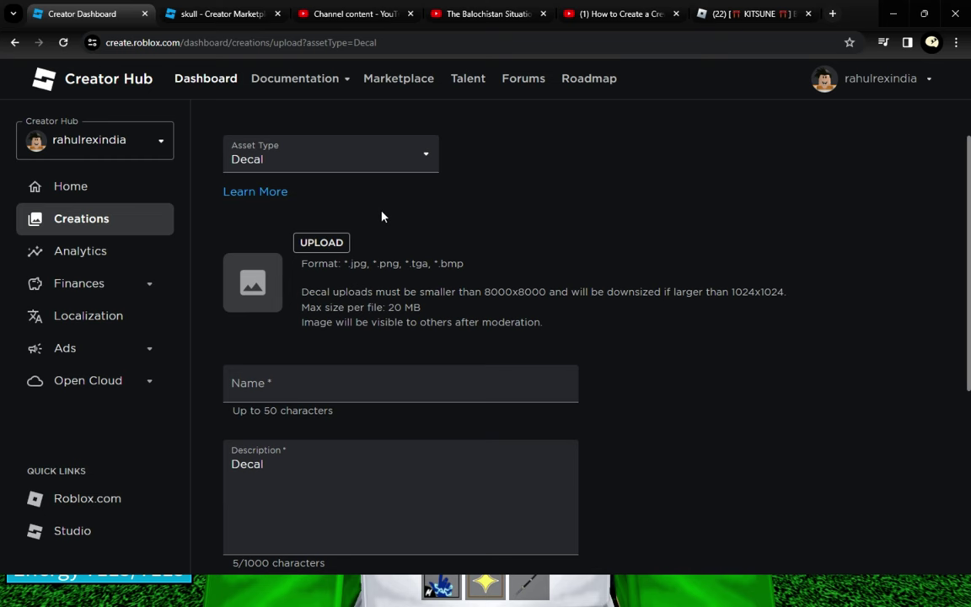
left_click(324, 244)
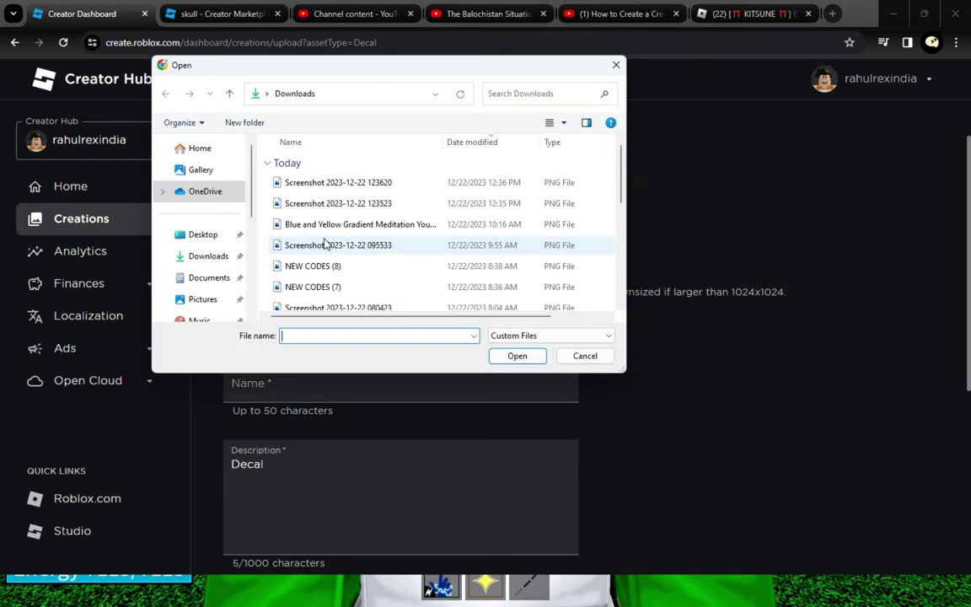
left_click(324, 184)
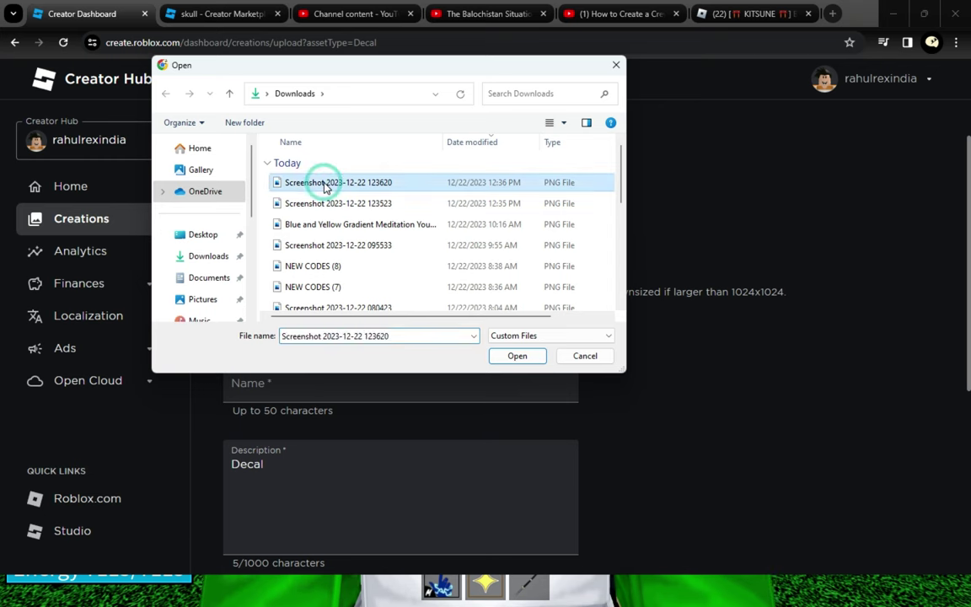
left_click(516, 356)
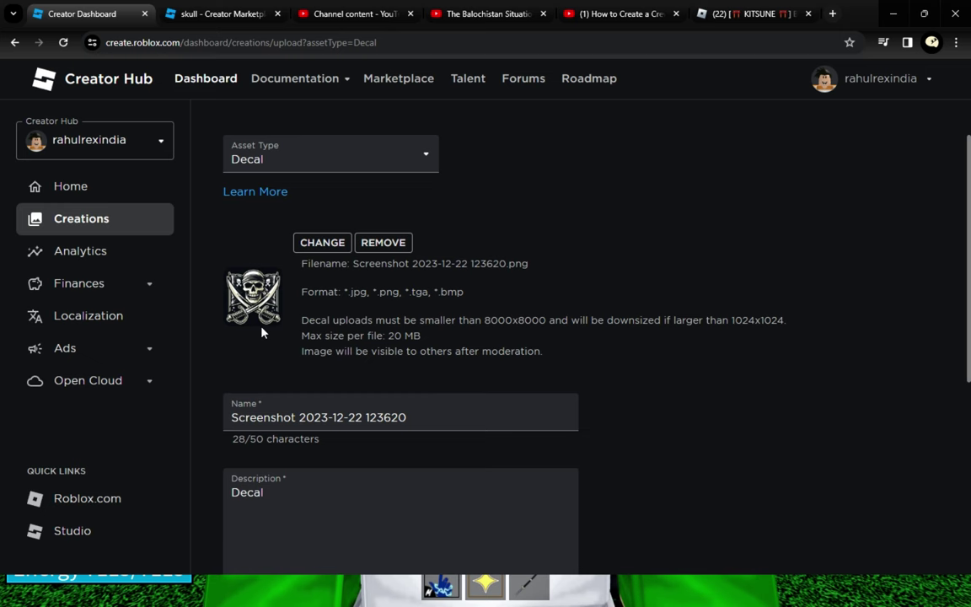
Name the decal Skully and upload it with the default description.
scroll(307, 329, "down", 1)
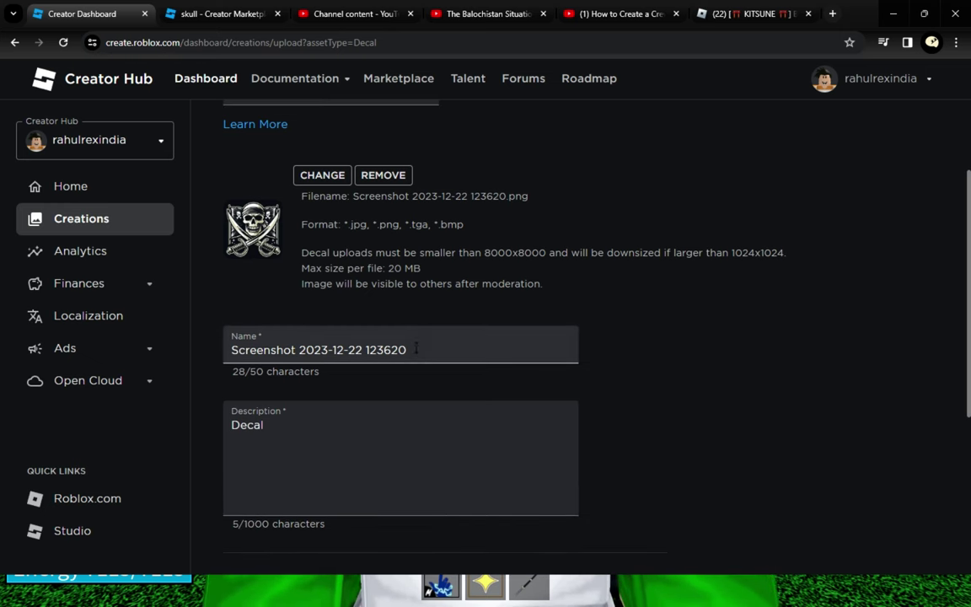
left_click_drag(412, 349, 215, 347)
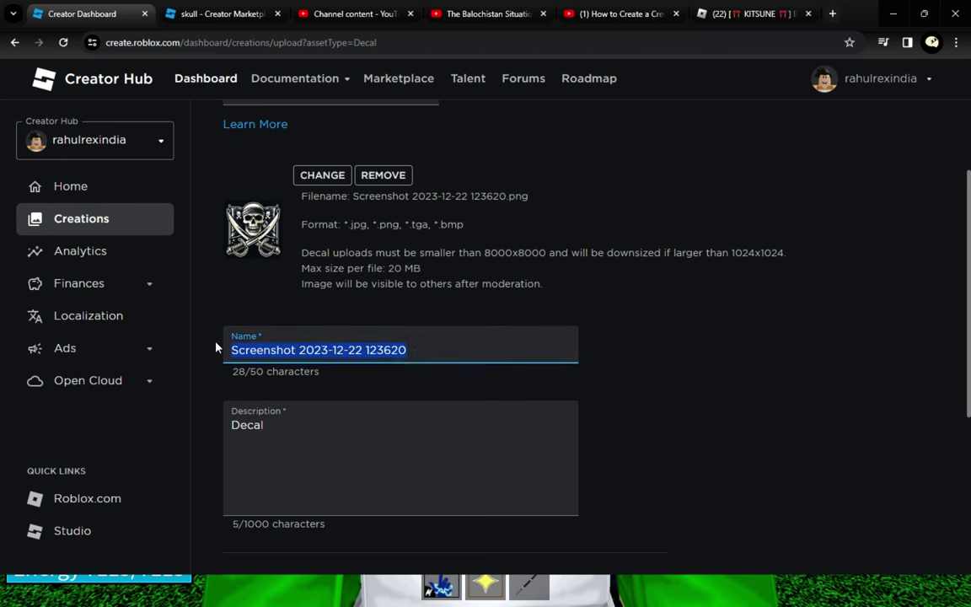
type("r")
key("BackSpace")
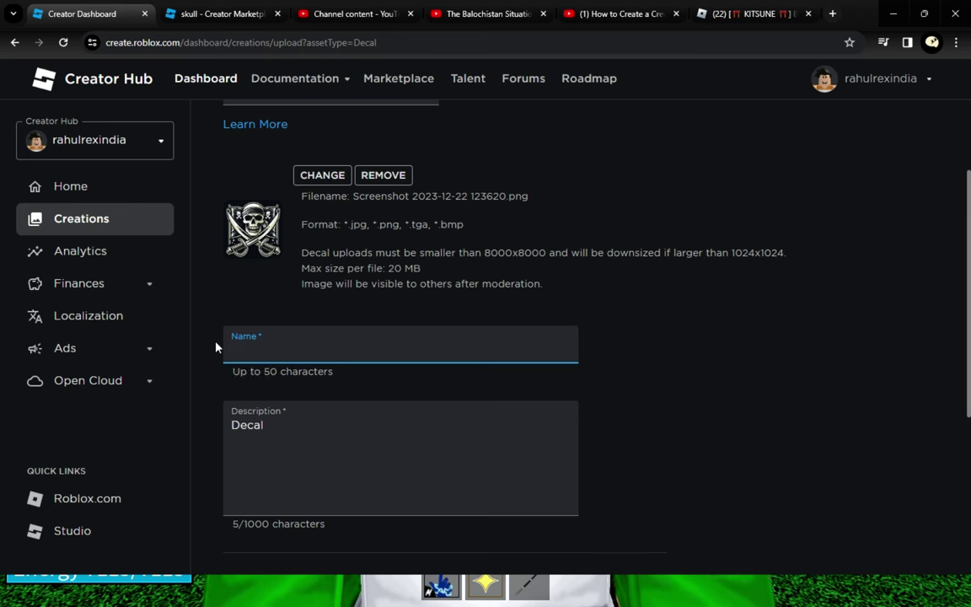
type("Skull")
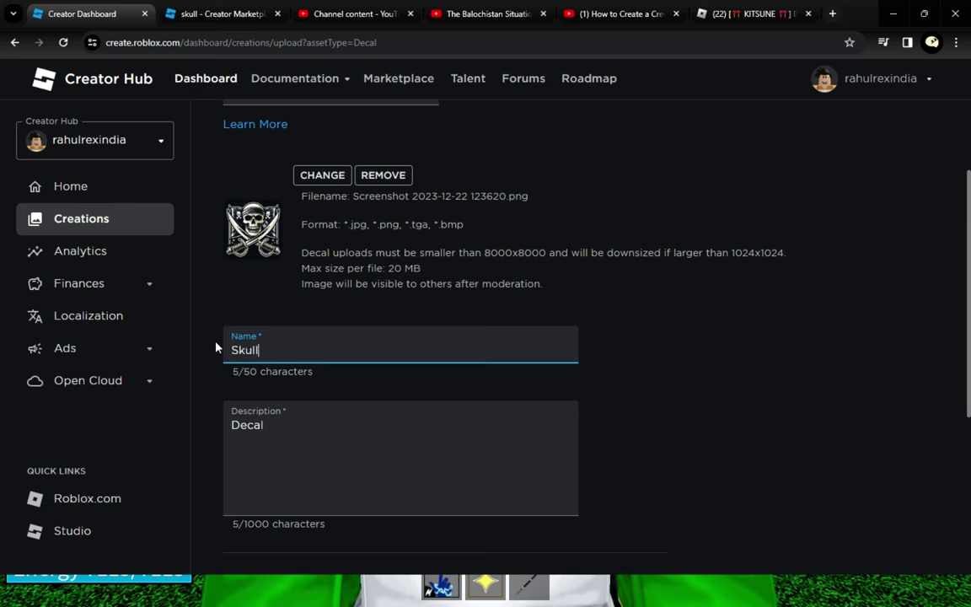
type("y")
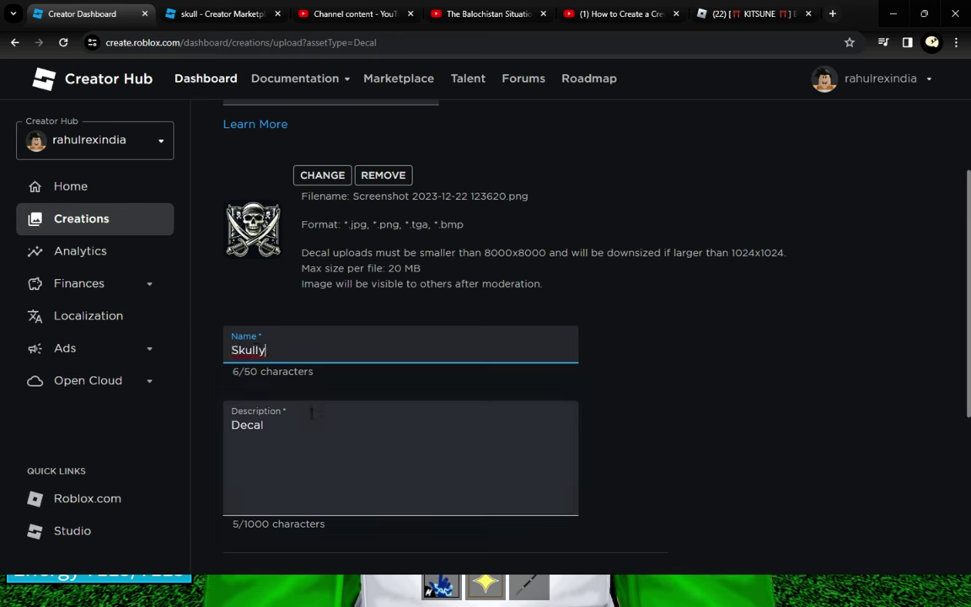
scroll(337, 456, "down", 2)
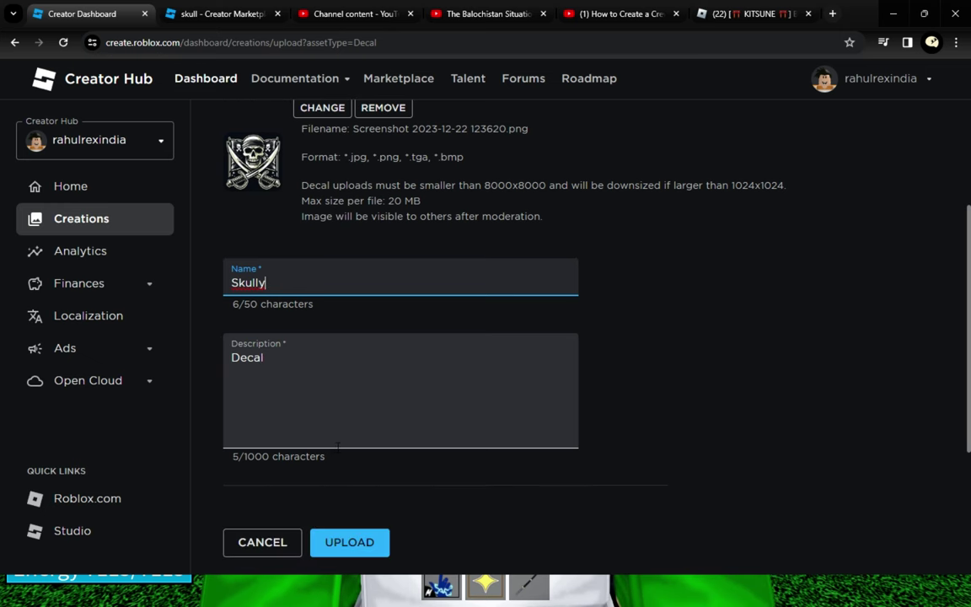
left_click(344, 476)
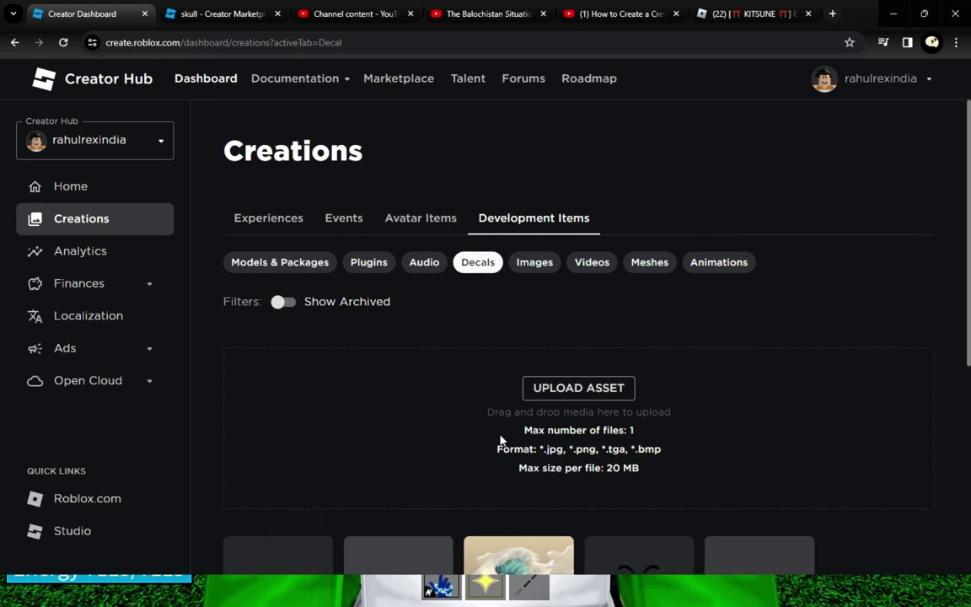
Copy the URL of the Skully image from the list of uploaded images.
scroll(506, 443, "down", 1)
scroll(500, 439, "up", 1)
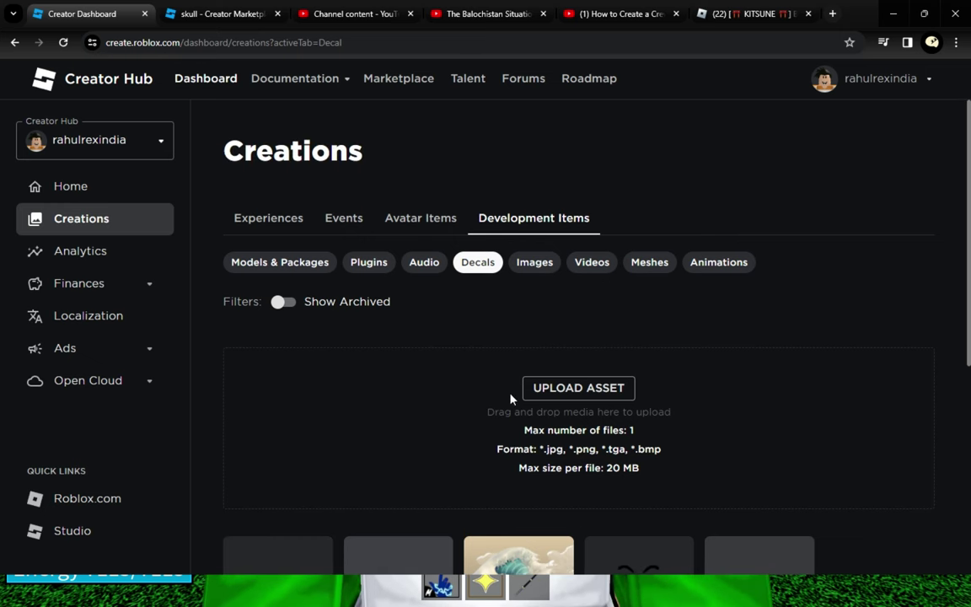
left_click(533, 268)
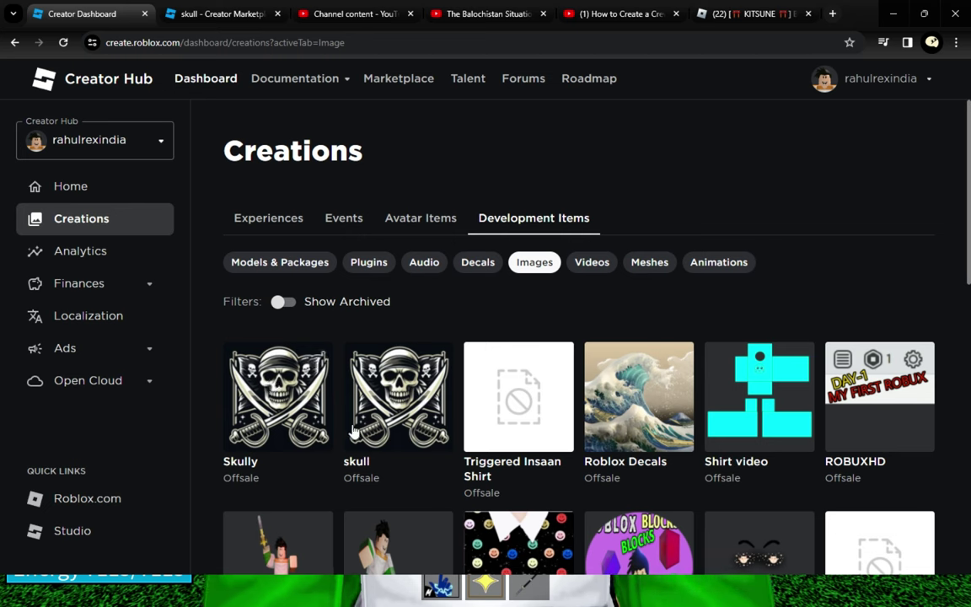
mouse_move(271, 362)
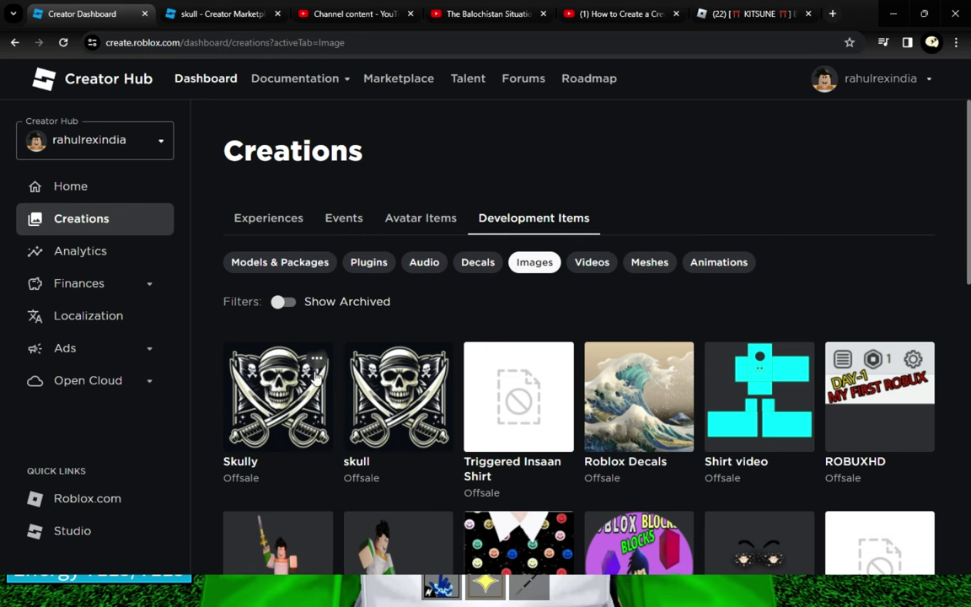
left_click(315, 360)
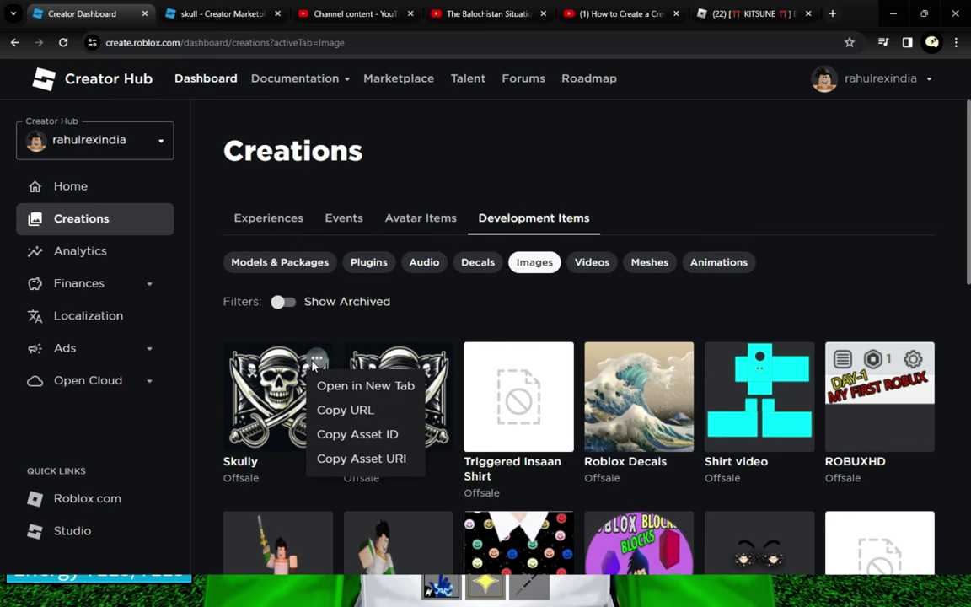
left_click(358, 413)
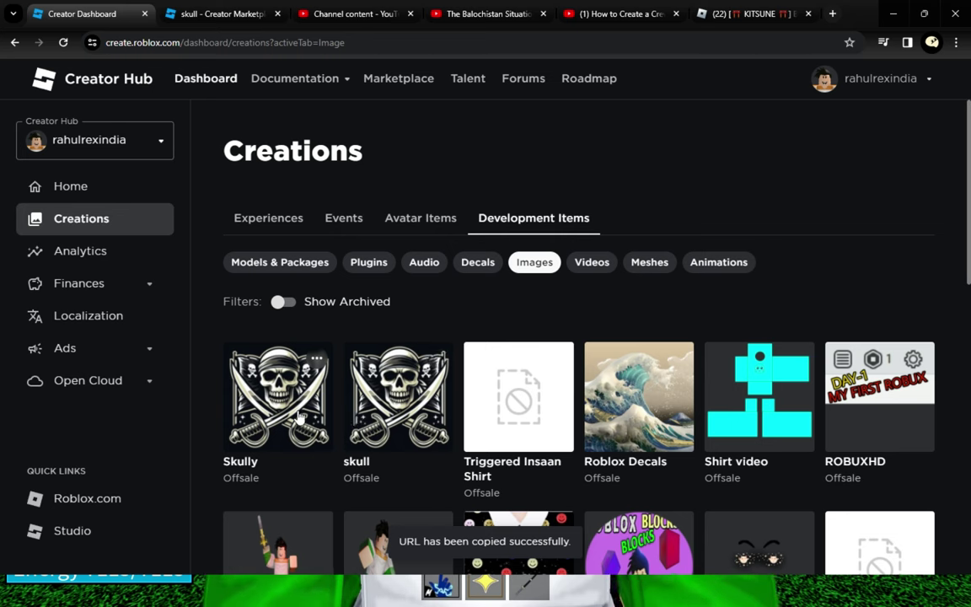
Load the copied image URL in a new browser tab and select the full address of the Skully page.
left_click(833, 14)
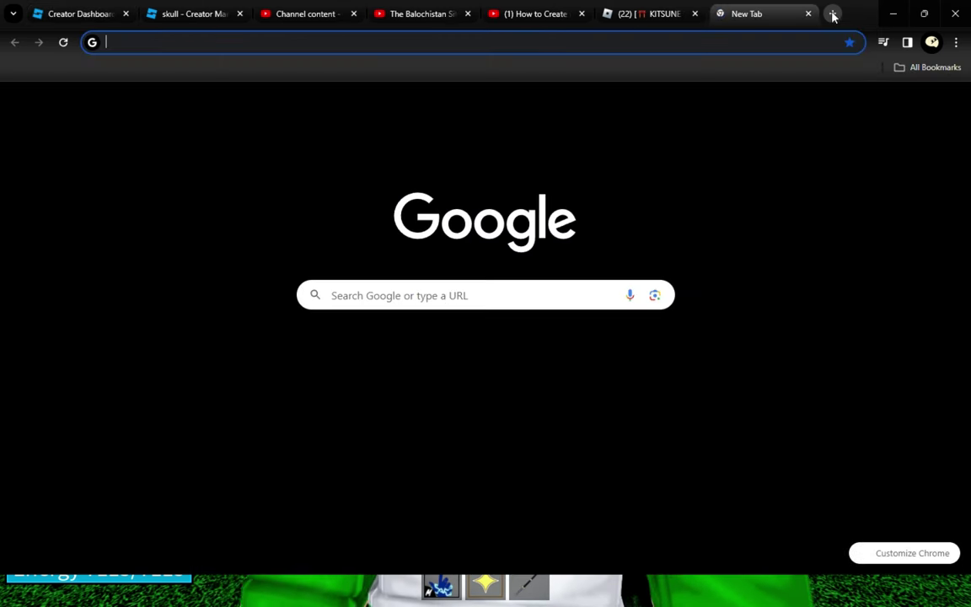
left_click(543, 42)
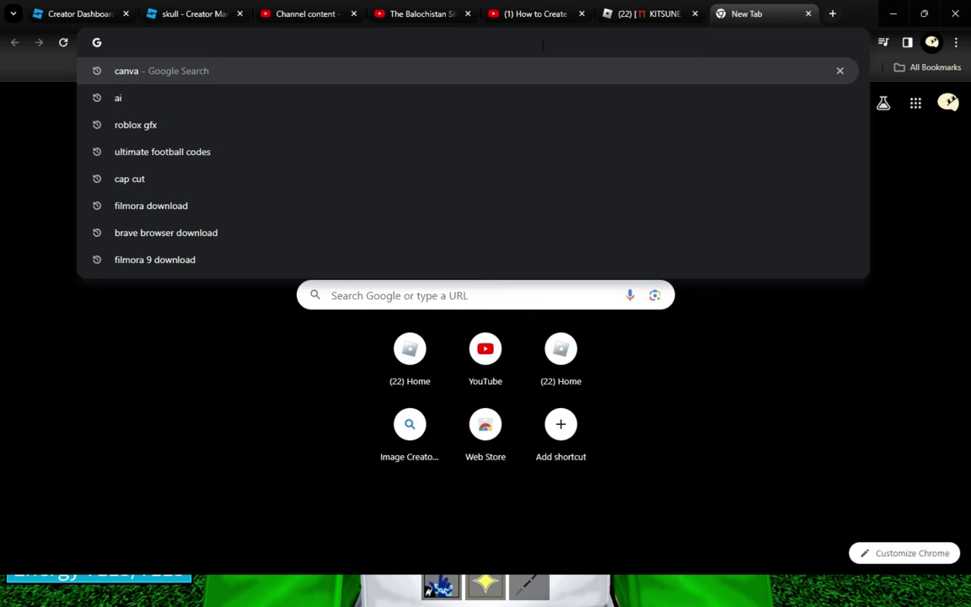
key("ctrl+v")
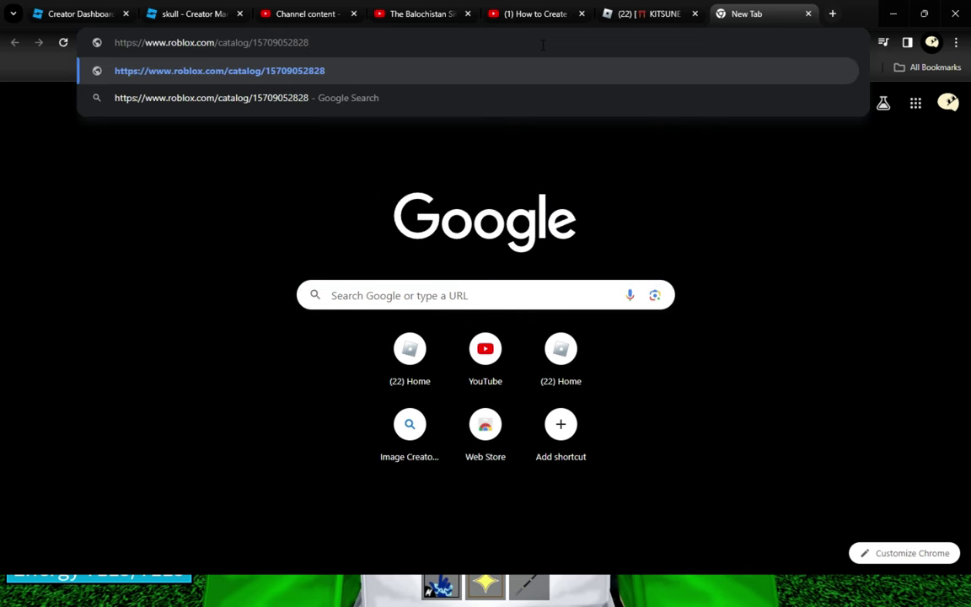
key("Return")
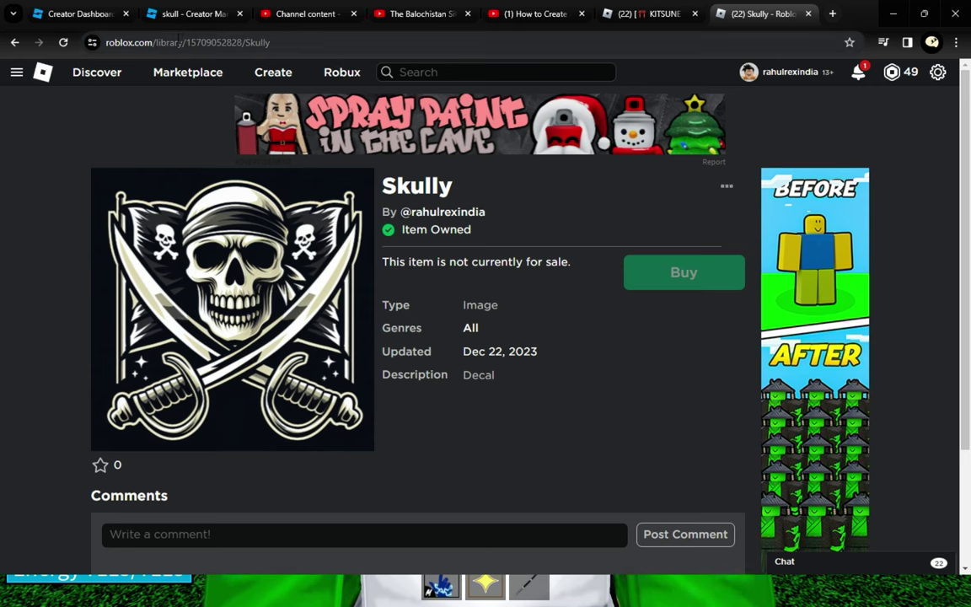
double_click(307, 42)
key("ctrl+a")
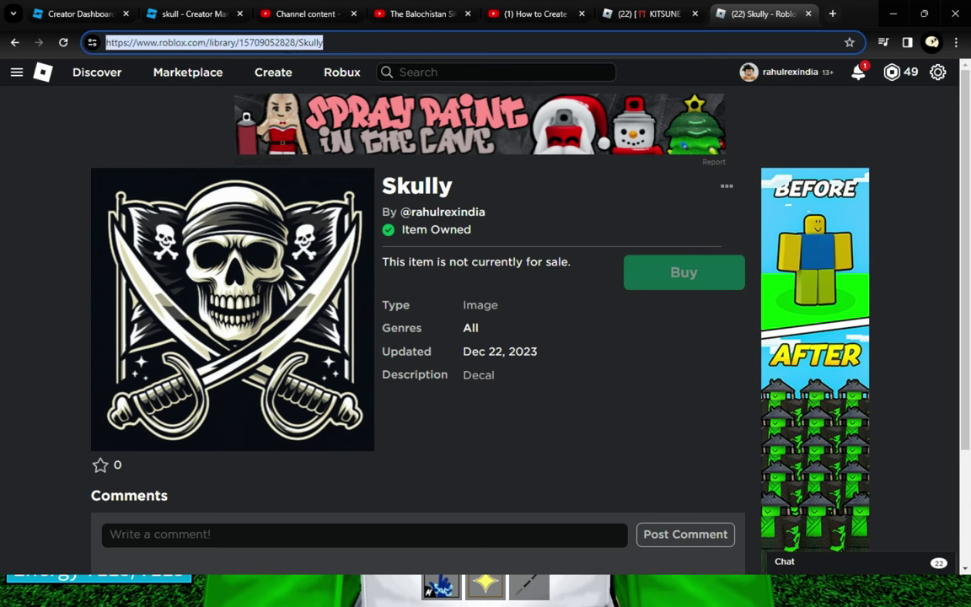
key("alt+Tab")
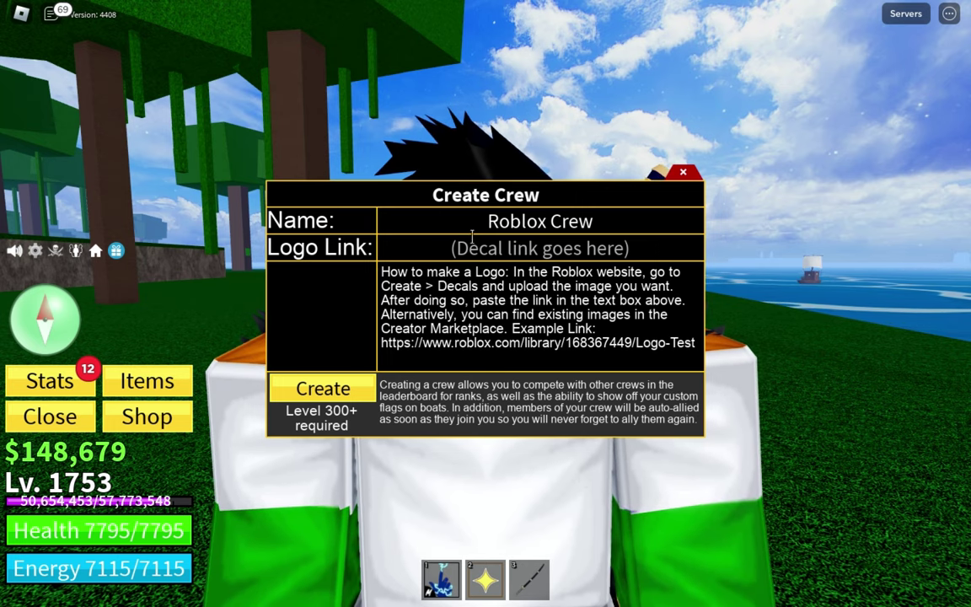
left_click(472, 248)
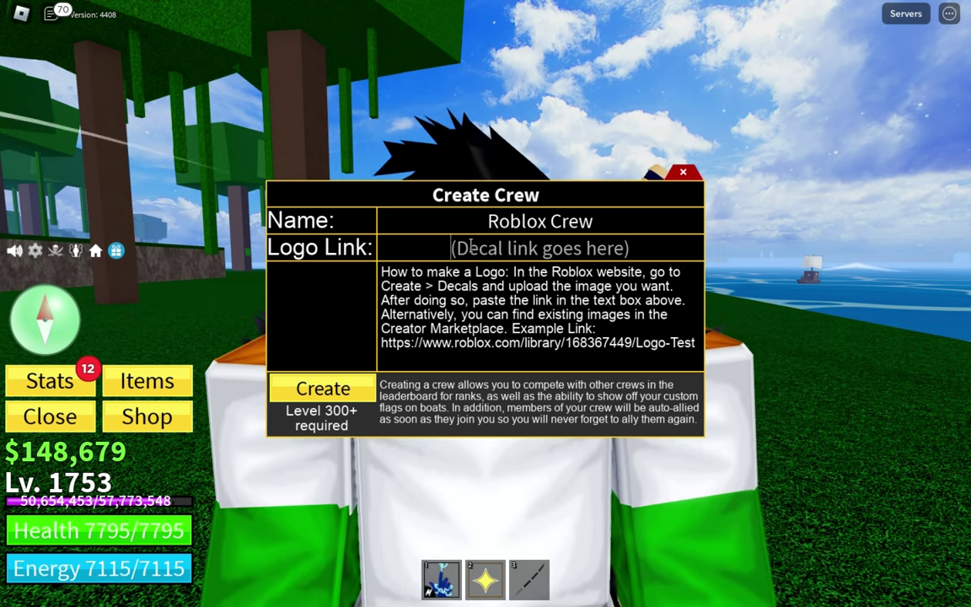
key("ctrl+v")
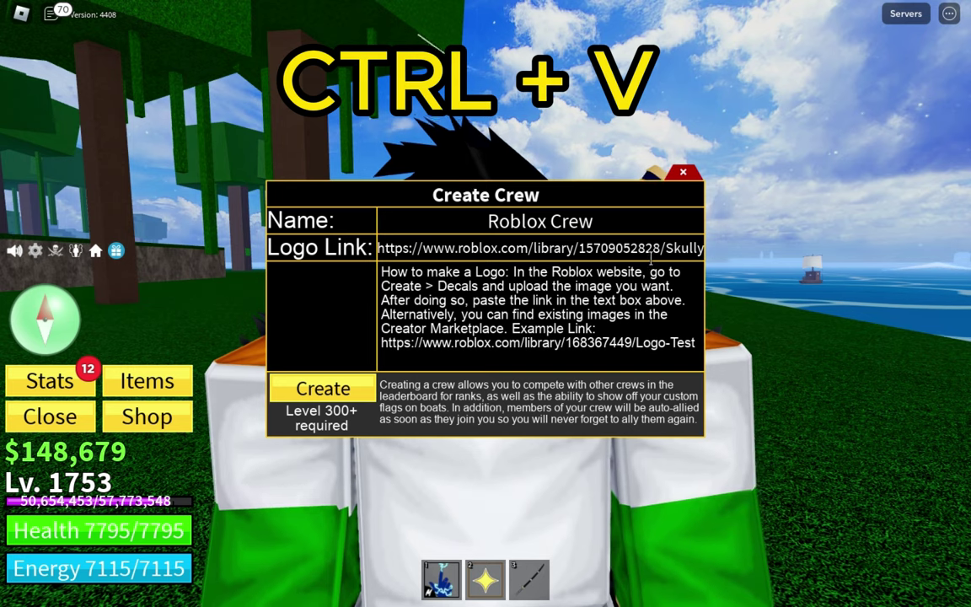
left_click(331, 392)
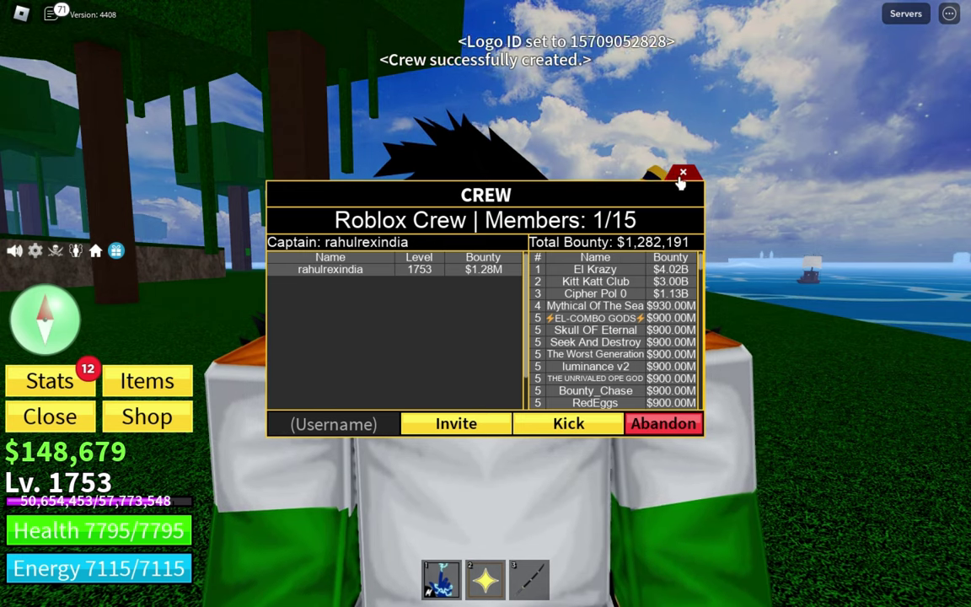
left_click(683, 173)
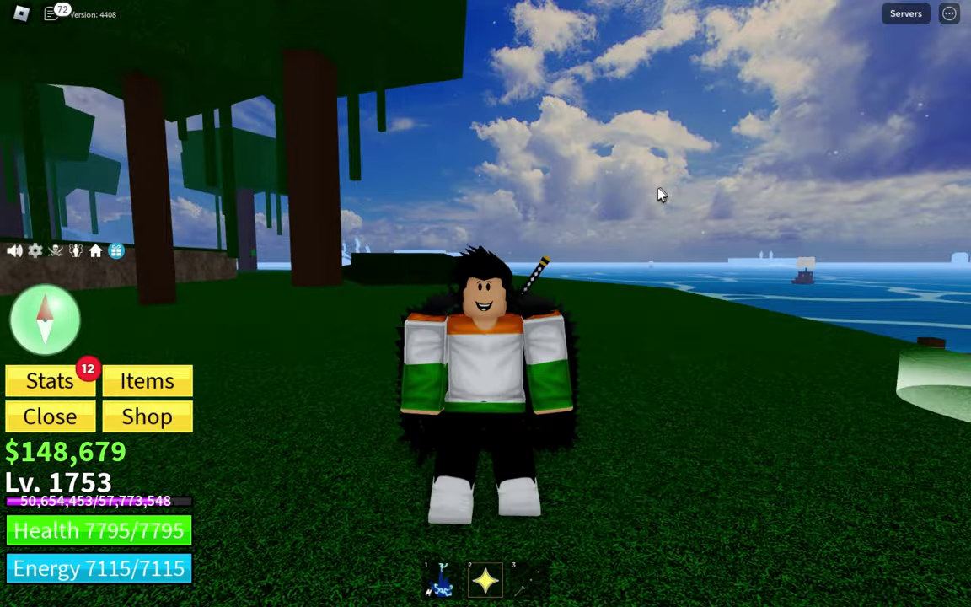
Reopen the crew window to examine the new crew's member list and the bounty ranking, and close it.
scroll(552, 292, "up", 3)
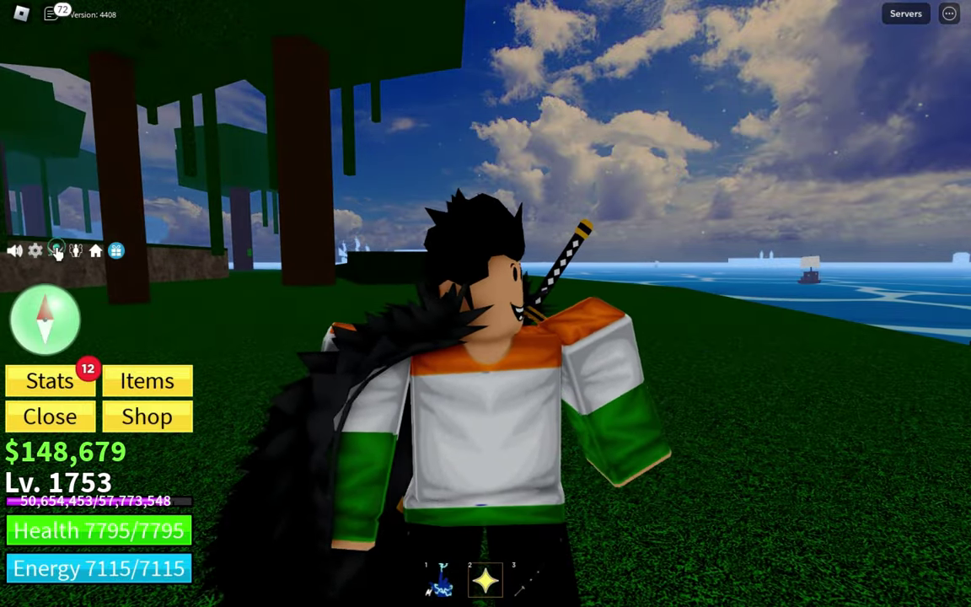
left_click(56, 250)
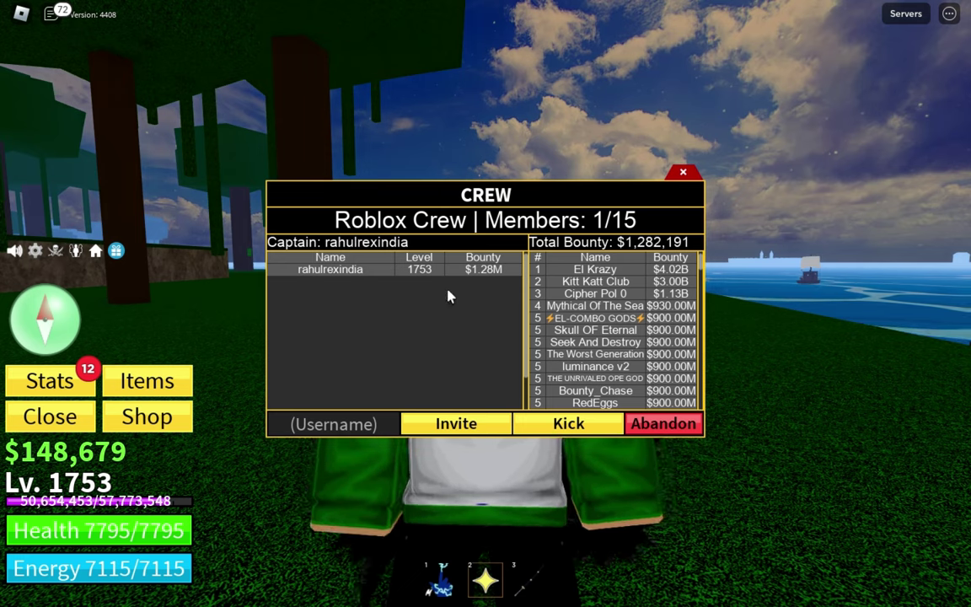
left_click(683, 175)
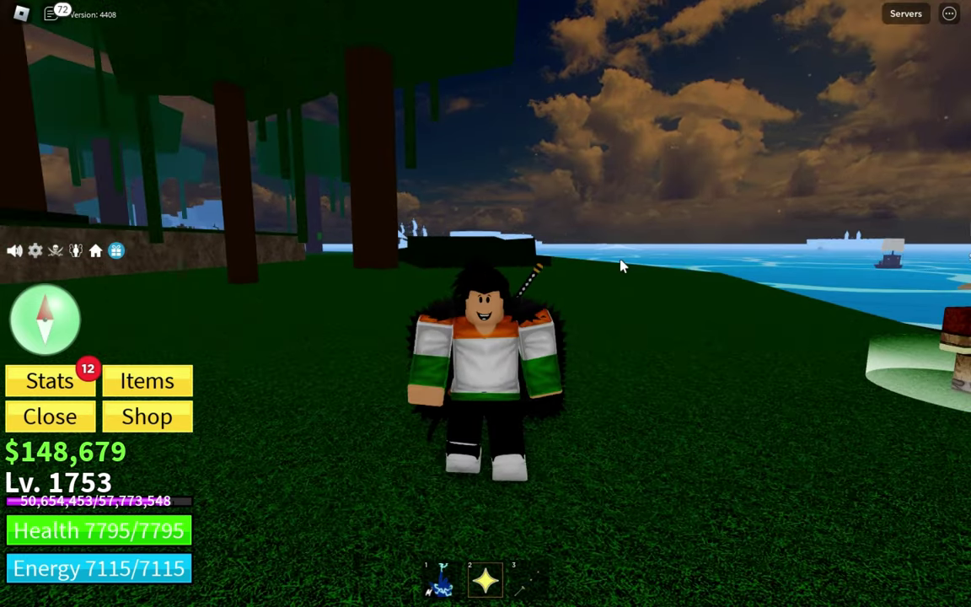
key("a")
key("w")
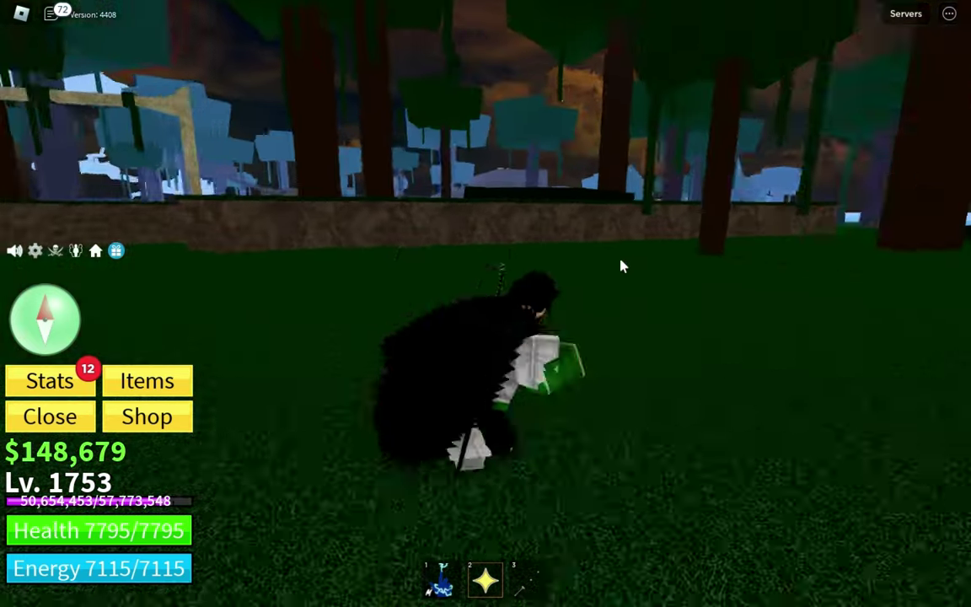
key("s")
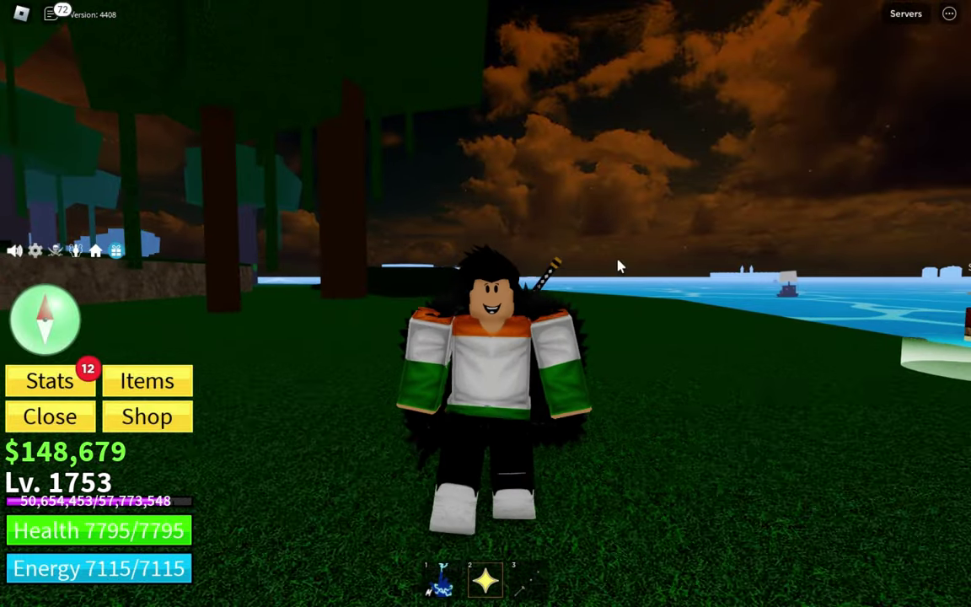